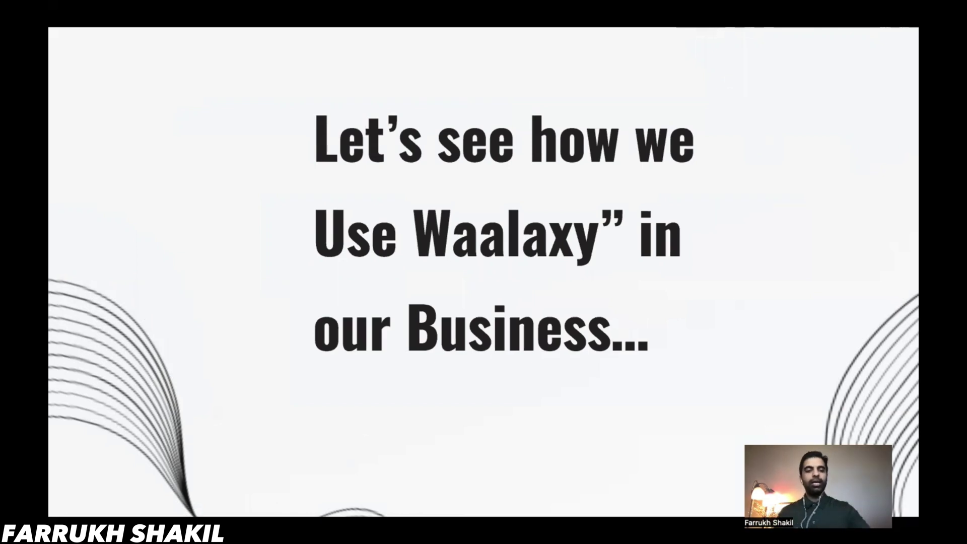
Exit the slideshow to the 'Let's see how we Use Waalaxy' slide and switch to the Waalaxy tab.
{"action": "key", "text": "Escape"}
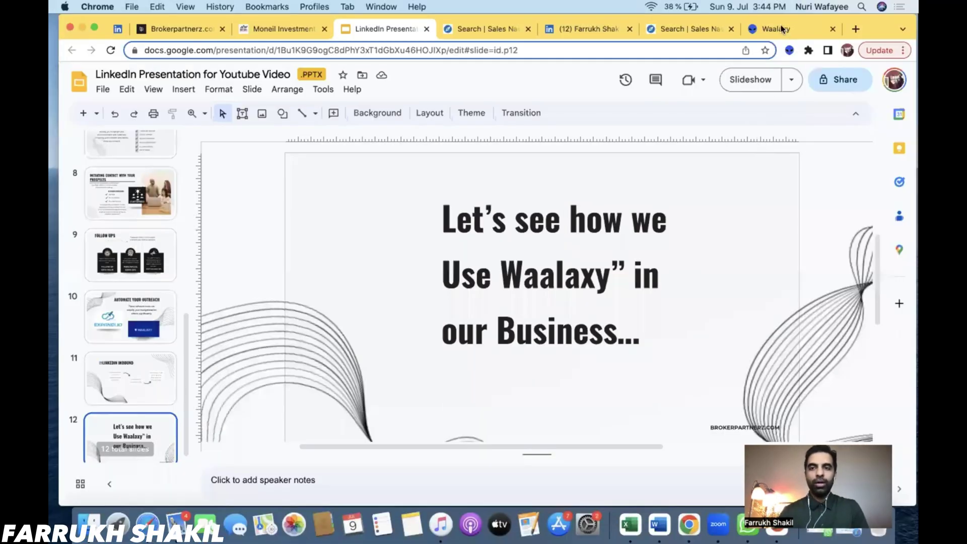
{"action": "left_click", "coordinate": [780, 28]}
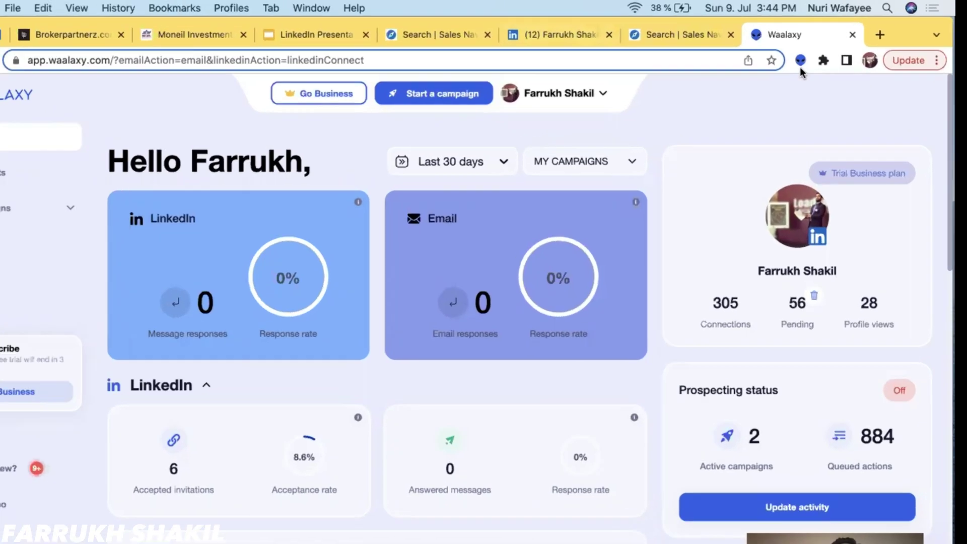
Confirm the Waalaxy extension has no prospects to import, then open the Waalaxy Home dashboard.
{"action": "left_click", "coordinate": [789, 50]}
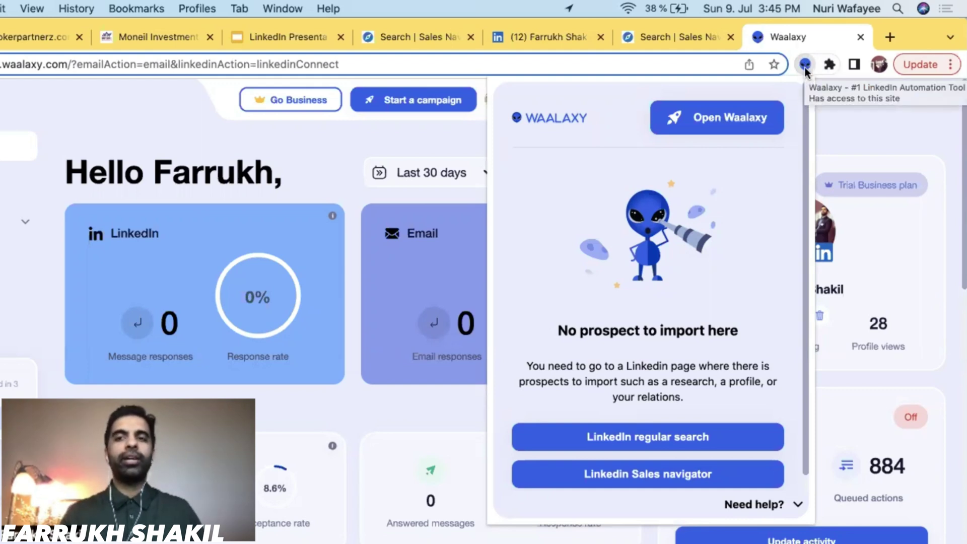
{"action": "left_click", "coordinate": [746, 127]}
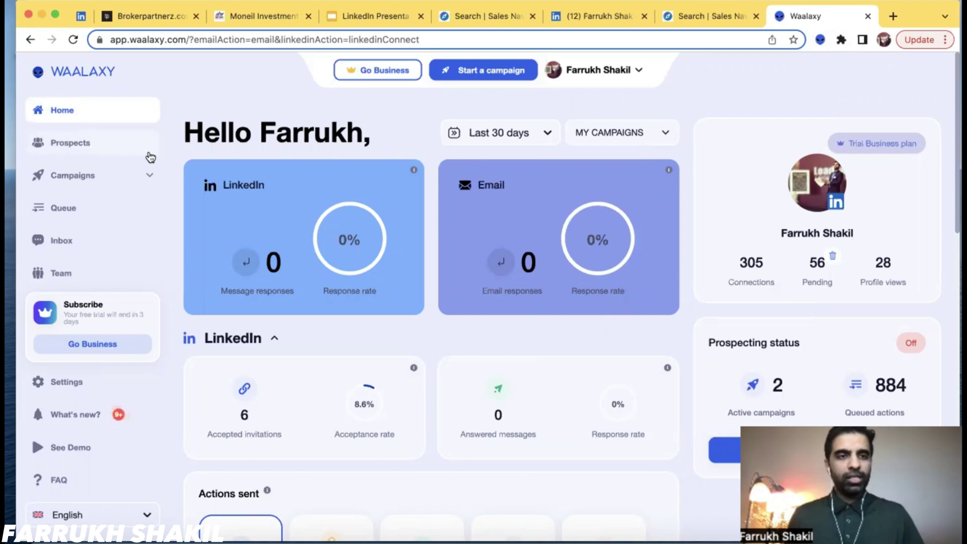
Review the Real estate agents sample 10 prospect list, then go to the campaigns list.
{"action": "left_click", "coordinate": [83, 145]}
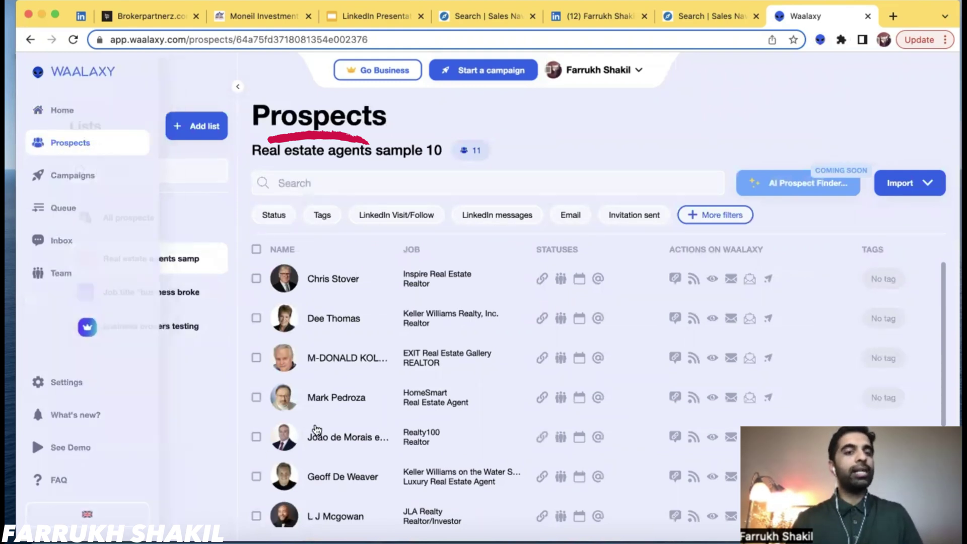
{"action": "left_click", "coordinate": [68, 177]}
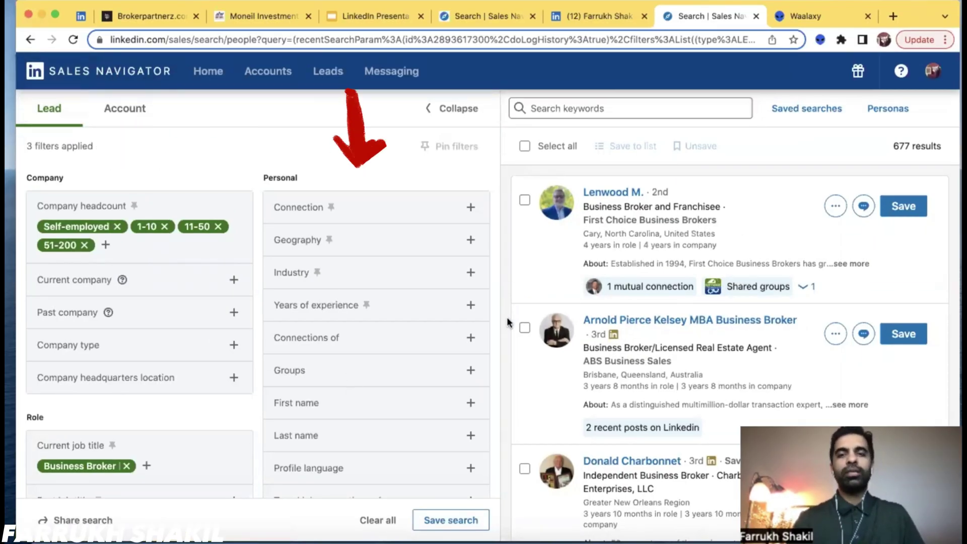
Bring up Waalaxy's import options for the 677-result search, keeping the import count at 2500.
{"action": "scroll", "coordinate": [631, 359], "scroll_direction": "down", "scroll_amount": 7}
{"action": "scroll", "coordinate": [631, 359], "scroll_direction": "up", "scroll_amount": 7}
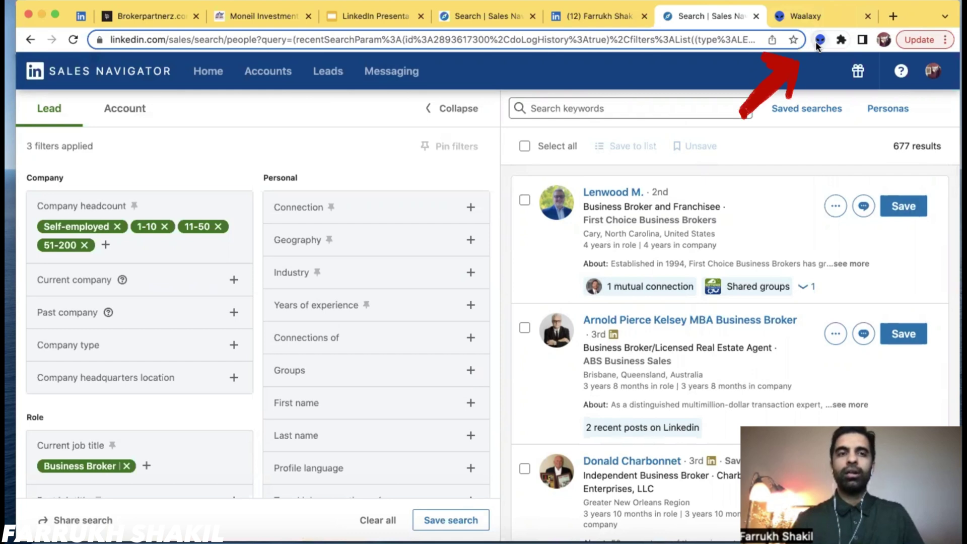
{"action": "left_click", "coordinate": [820, 40]}
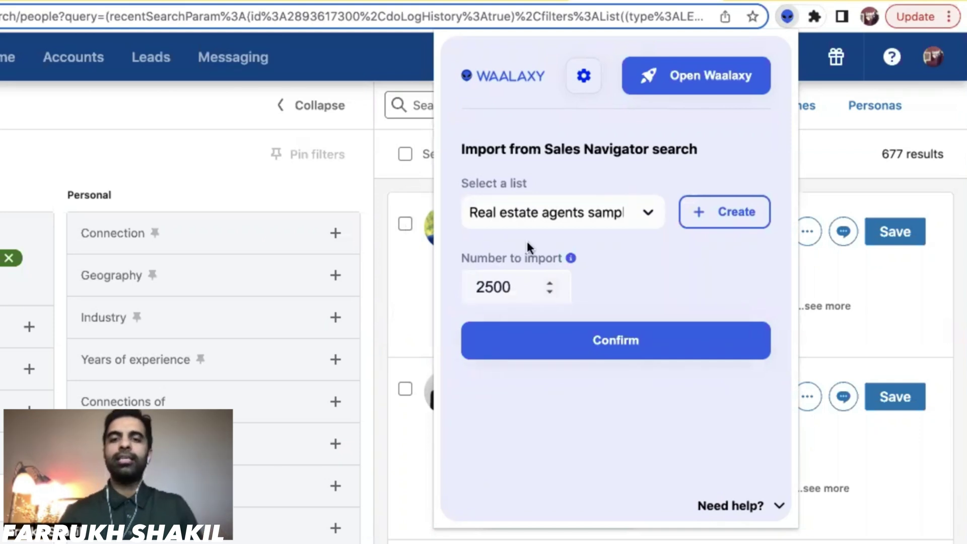
{"action": "left_click_drag", "start_coordinate": [524, 289], "coordinate": [472, 291]}
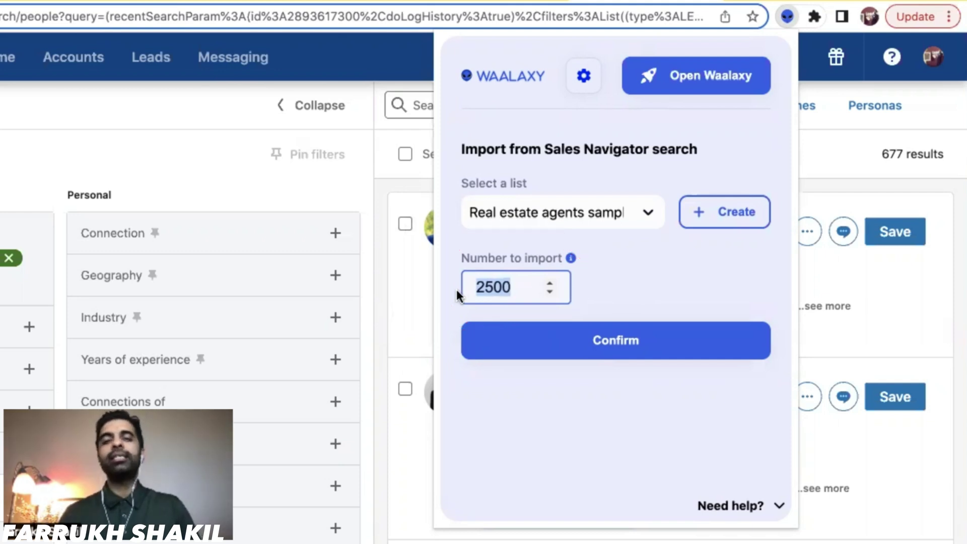
{"action": "left_click", "coordinate": [530, 291]}
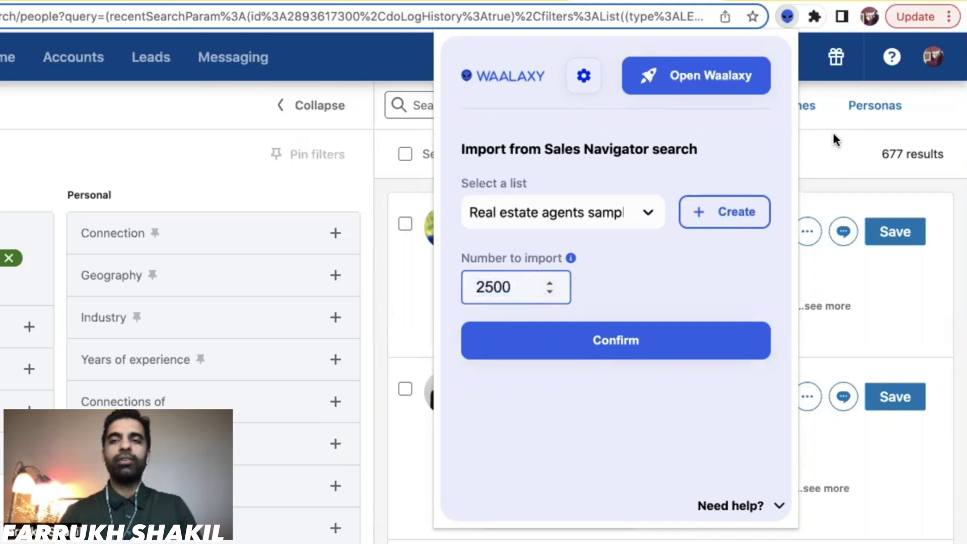
{"action": "left_click_drag", "start_coordinate": [881, 154], "coordinate": [899, 156]}
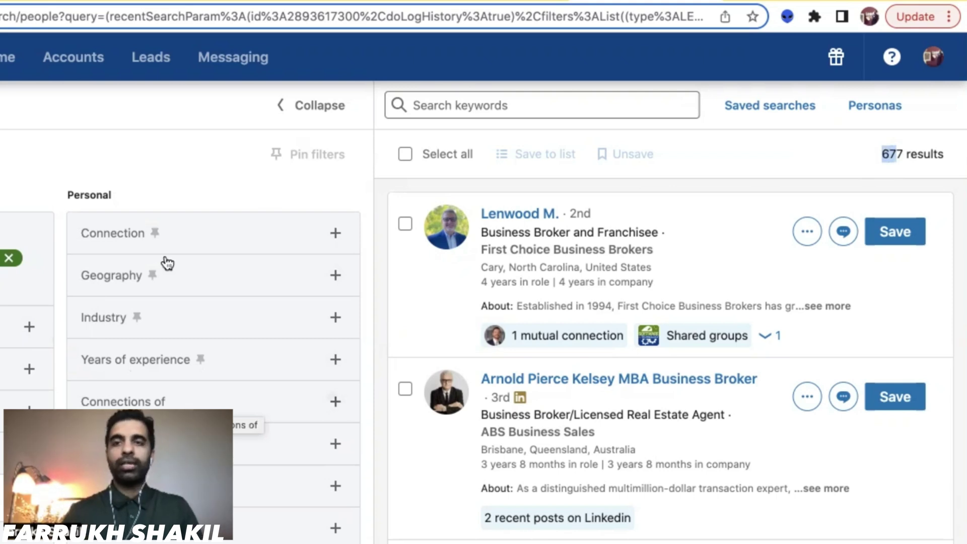
Open the destination list dropdown, start creating a new list, then view Waalaxy's prospect lists.
{"action": "left_click", "coordinate": [787, 17]}
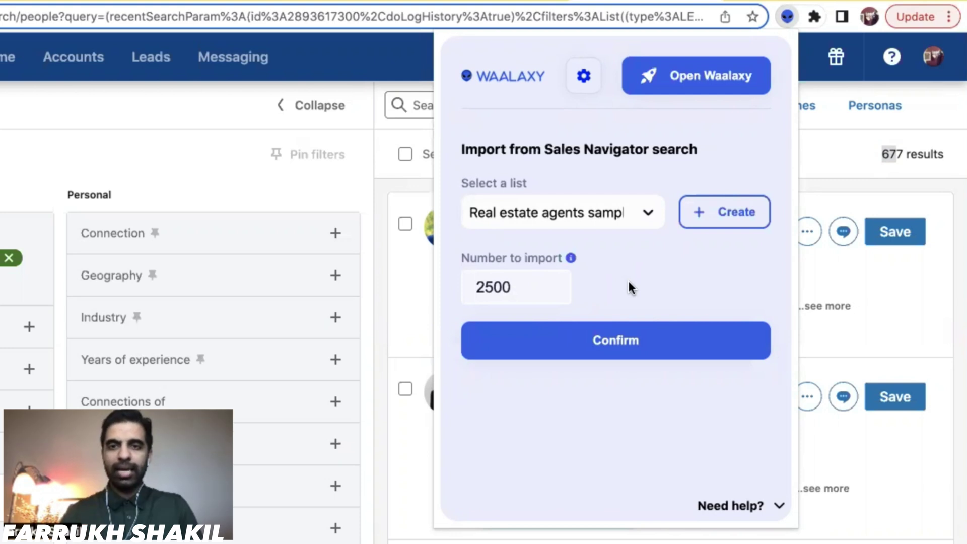
{"action": "left_click", "coordinate": [563, 230]}
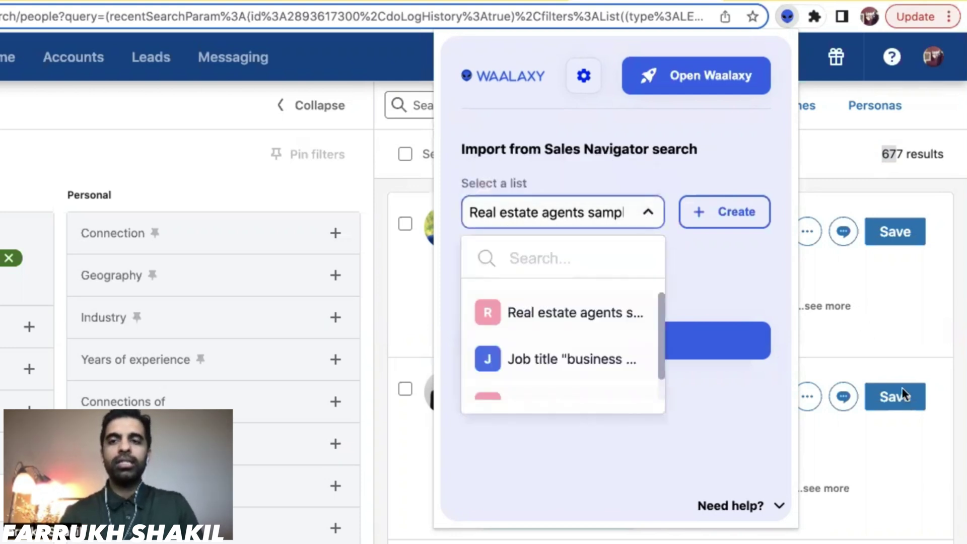
{"action": "scroll", "coordinate": [551, 371], "scroll_direction": "down", "scroll_amount": 2}
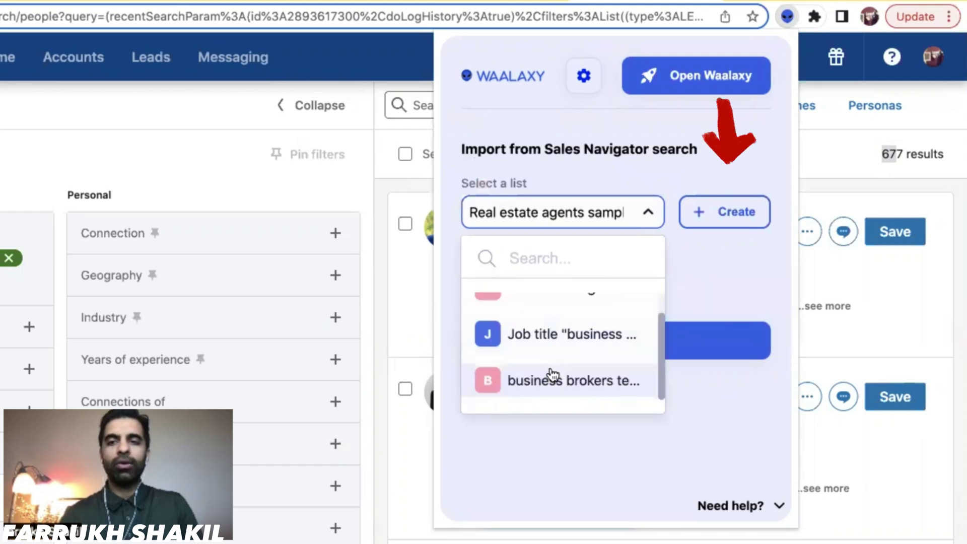
{"action": "left_click", "coordinate": [724, 216]}
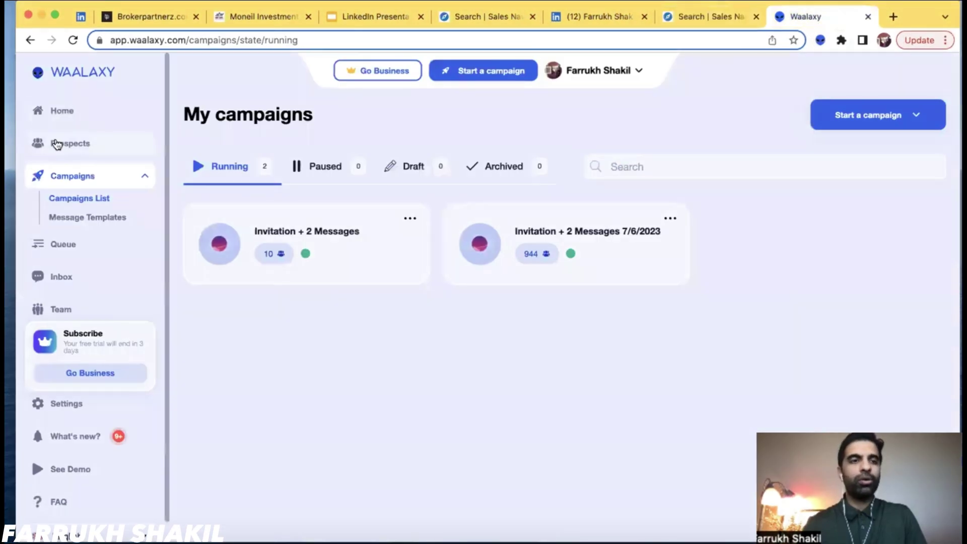
{"action": "left_click", "coordinate": [55, 143]}
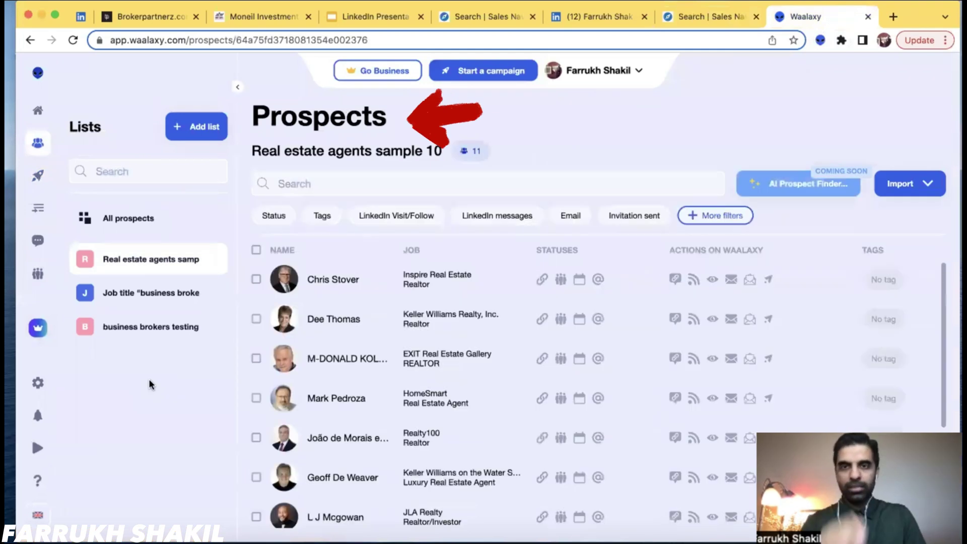
Create a new Waalaxy list named 'sample 1234' and confirm importing the 677 search results.
{"action": "left_click", "coordinate": [692, 14]}
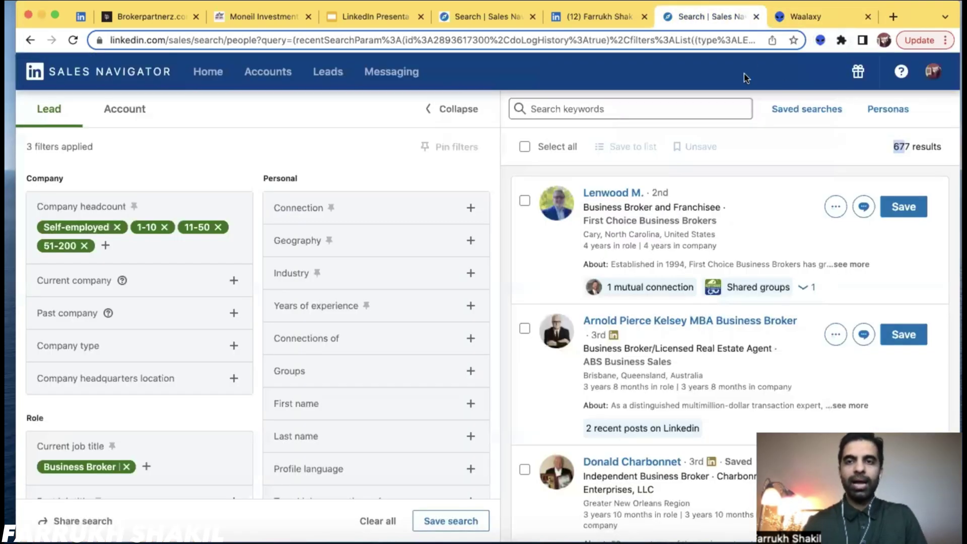
{"action": "left_click", "coordinate": [820, 40]}
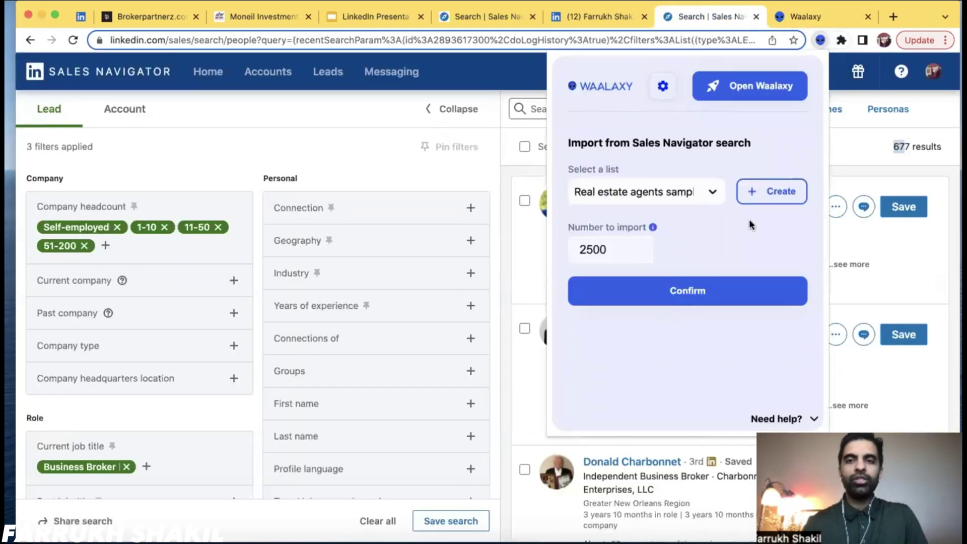
{"action": "left_click", "coordinate": [689, 195]}
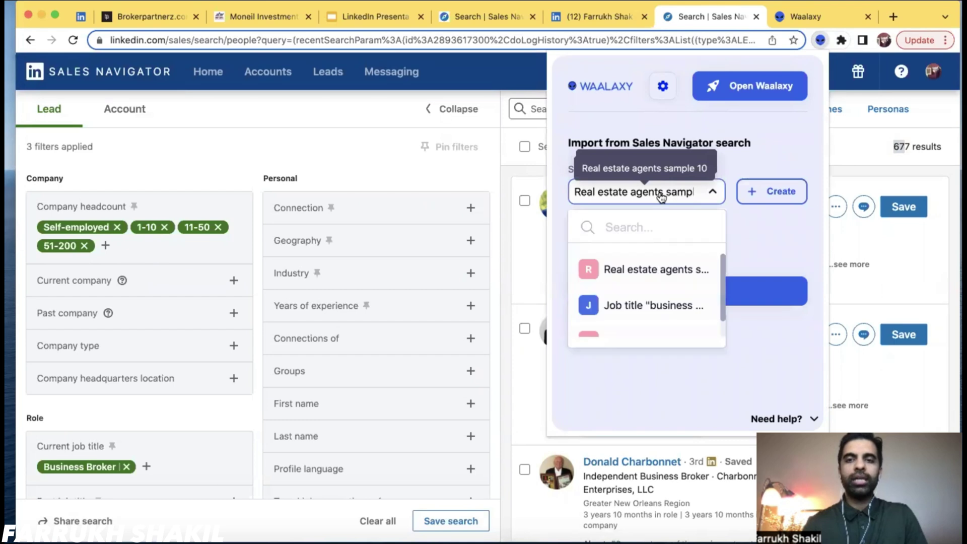
{"action": "left_click", "coordinate": [779, 191]}
{"action": "type", "text": "sample 1234"}
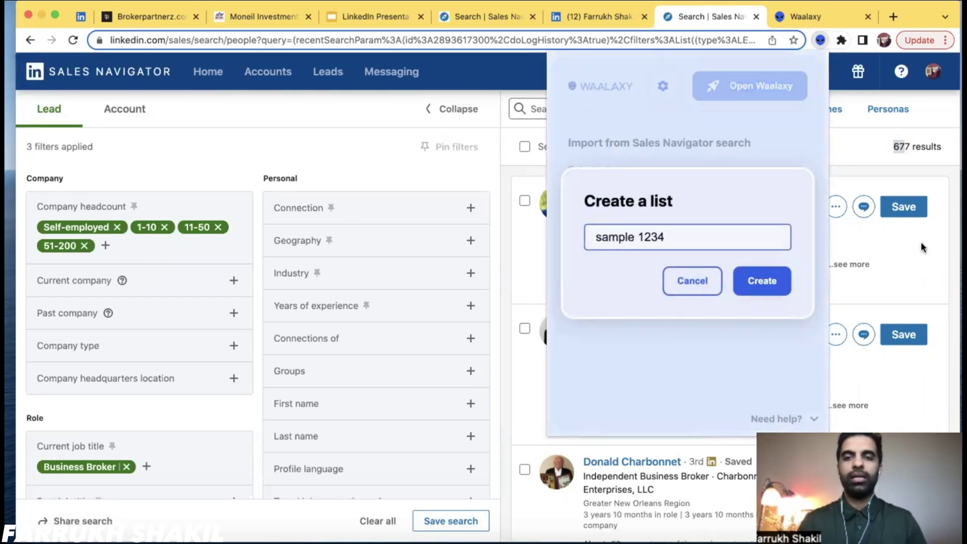
{"action": "left_click", "coordinate": [772, 288]}
{"action": "left_click", "coordinate": [666, 292]}
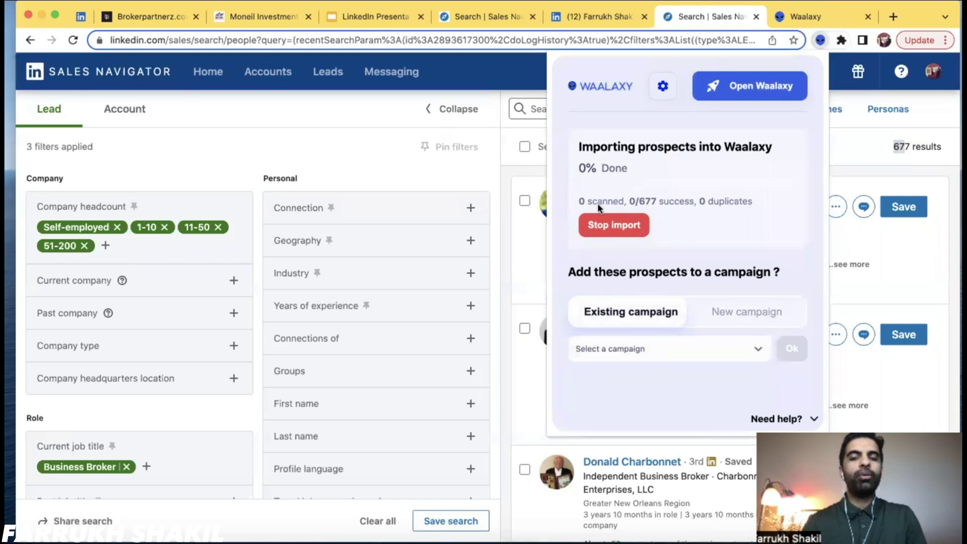
Send the sample 1234 prospects to a new campaign rather than an existing one, then check the import in Waalaxy.
{"action": "left_click", "coordinate": [703, 314]}
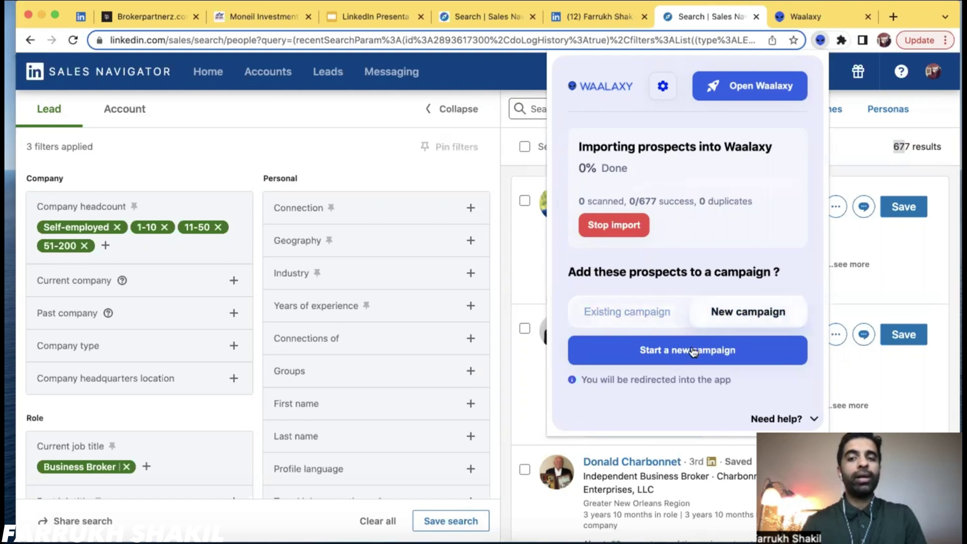
{"action": "left_click", "coordinate": [795, 18]}
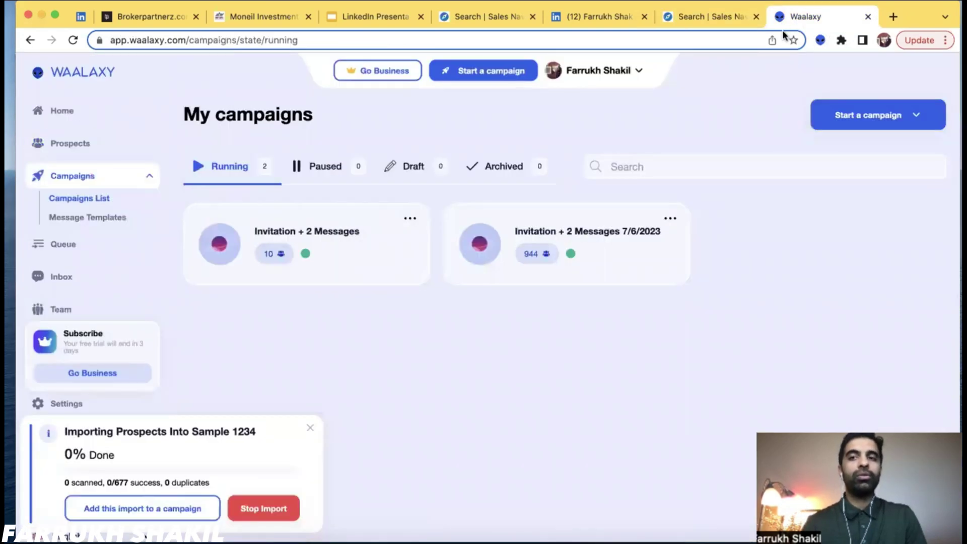
{"action": "left_click", "coordinate": [697, 17]}
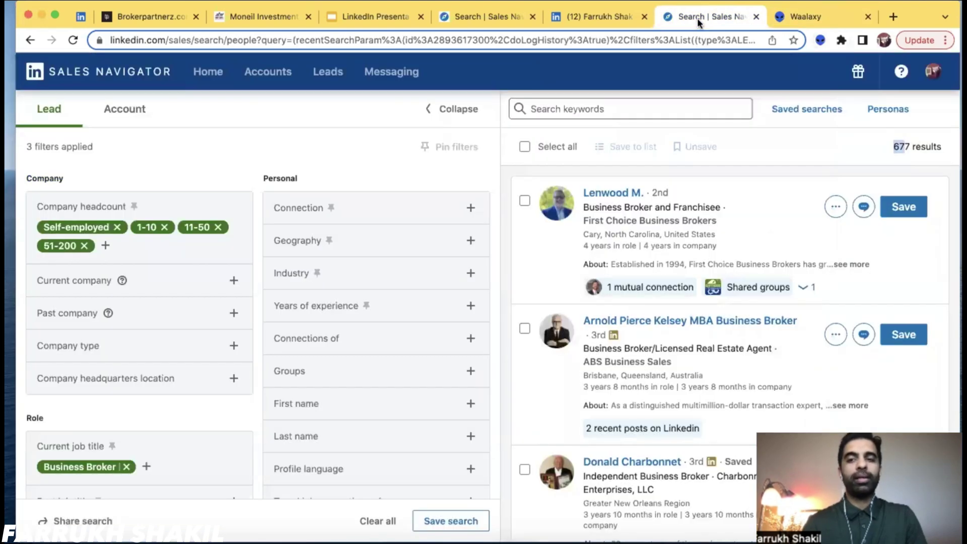
{"action": "left_click", "coordinate": [820, 42]}
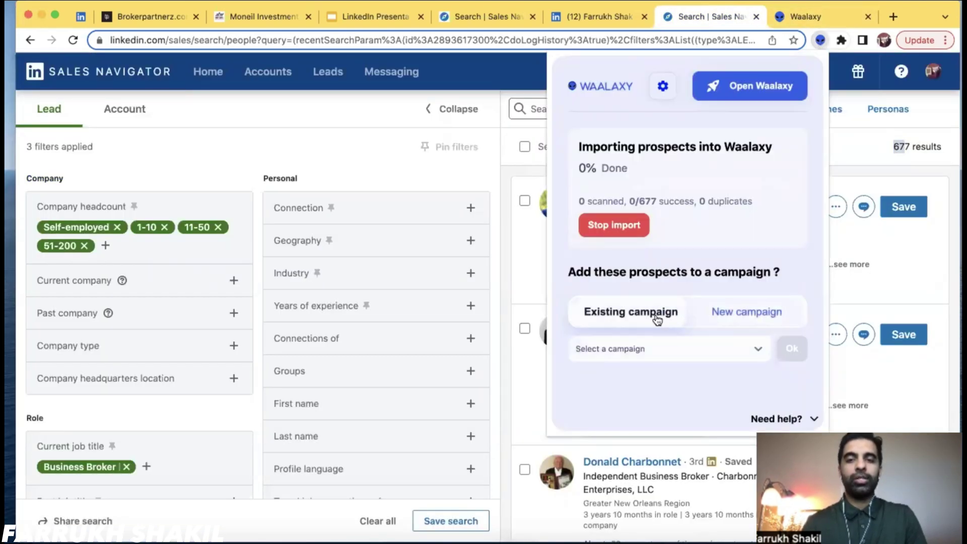
{"action": "left_click", "coordinate": [614, 350]}
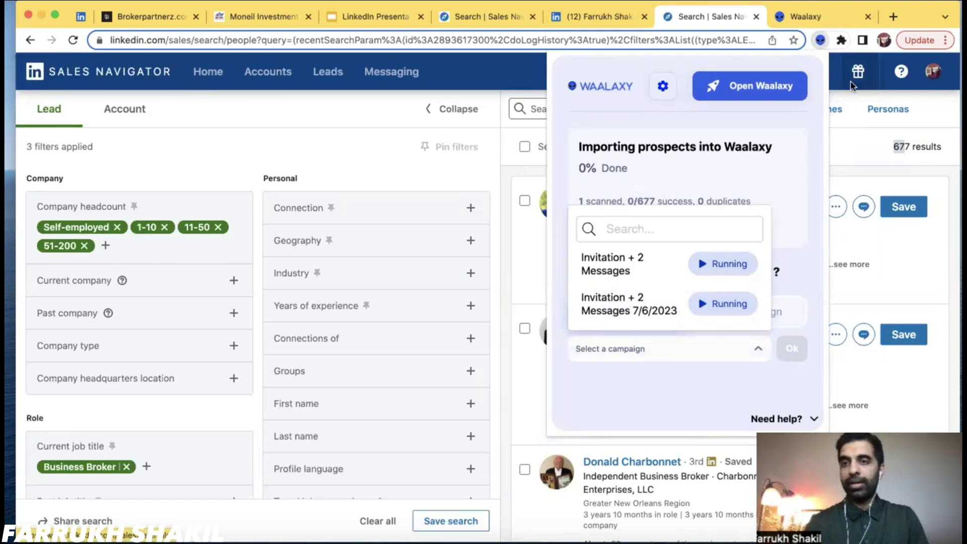
{"action": "left_click", "coordinate": [718, 318]}
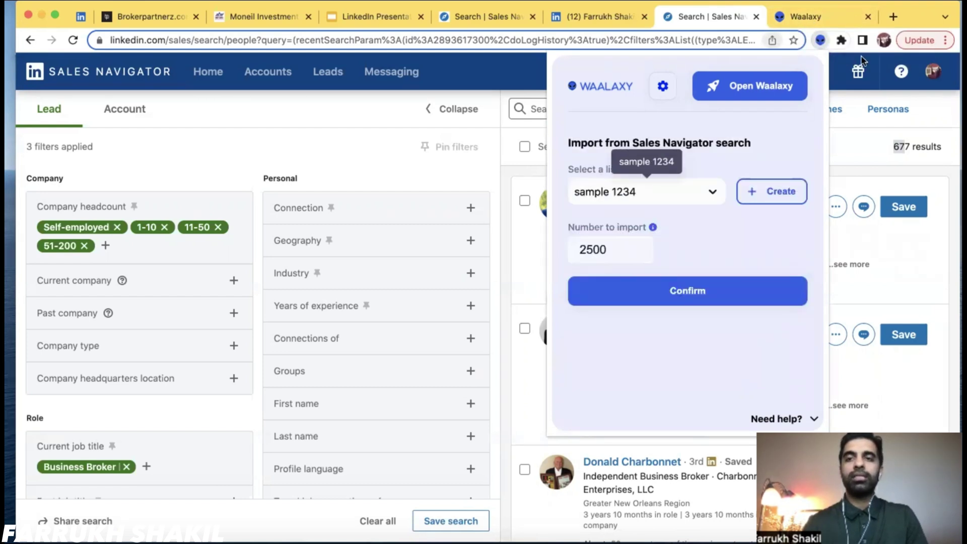
{"action": "left_click", "coordinate": [814, 19]}
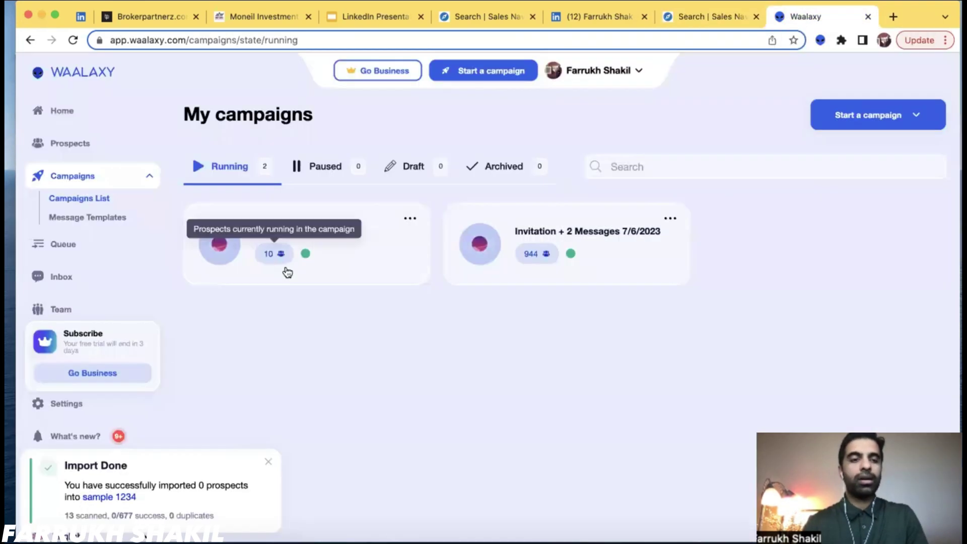
Dismiss the Import Done notice and show the Start a campaign quick-launch options.
{"action": "left_click", "coordinate": [267, 461]}
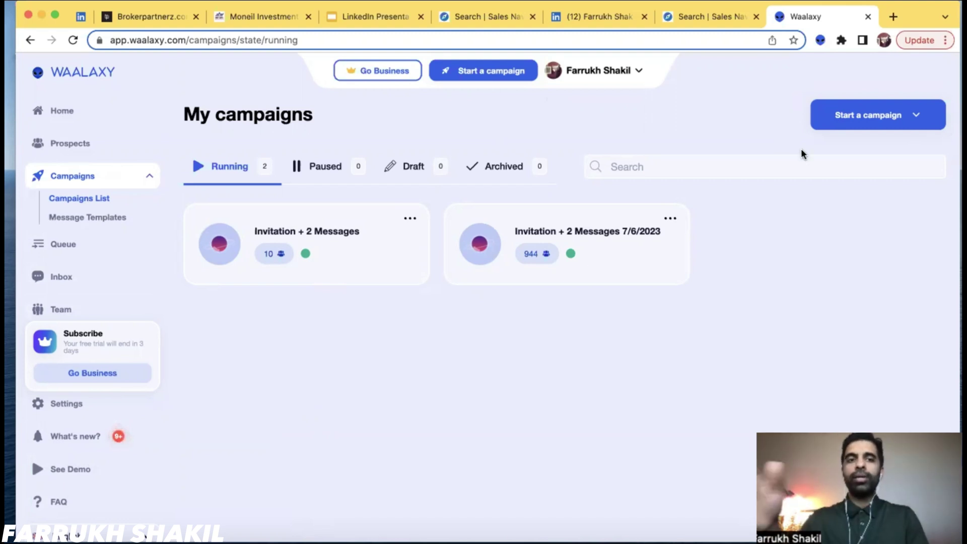
{"action": "left_click", "coordinate": [855, 124]}
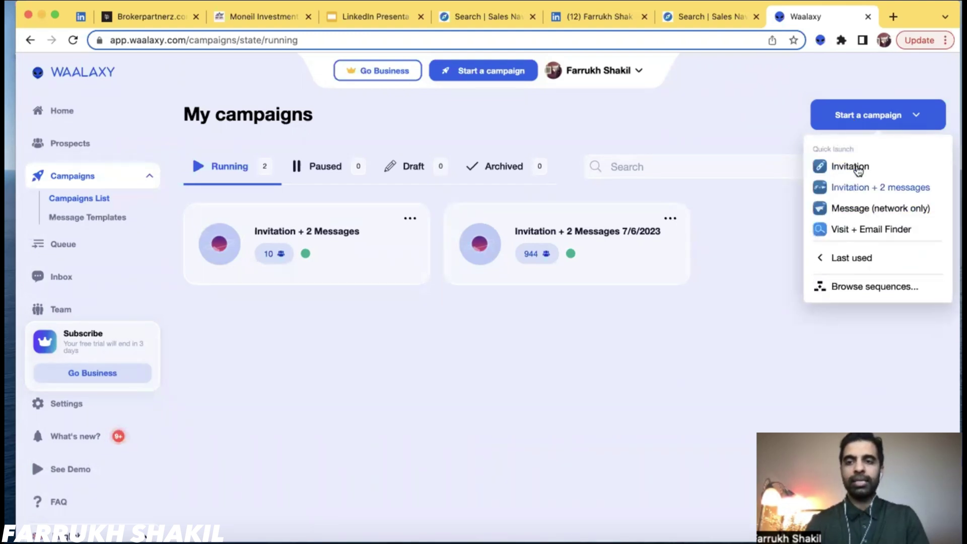
Create an Invitation + 2 Messages campaign named 'sample' and choose a LinkedIn search as prospect source.
{"action": "left_click", "coordinate": [867, 286]}
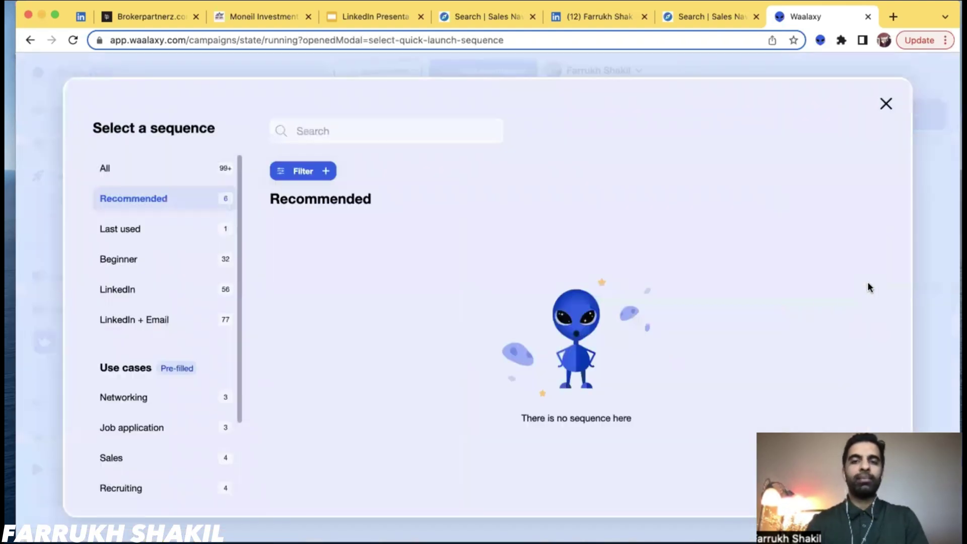
{"action": "left_click", "coordinate": [92, 170]}
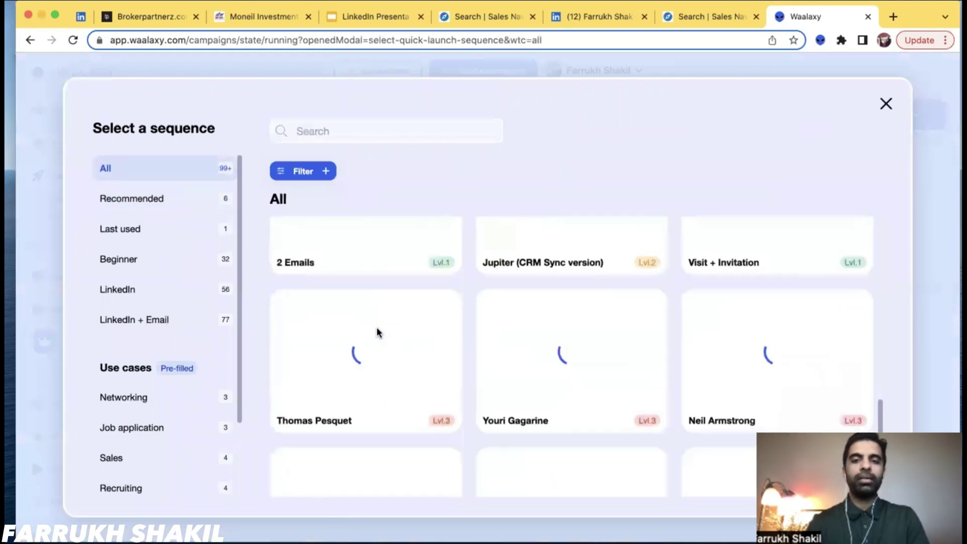
{"action": "mouse_move", "coordinate": [565, 316]}
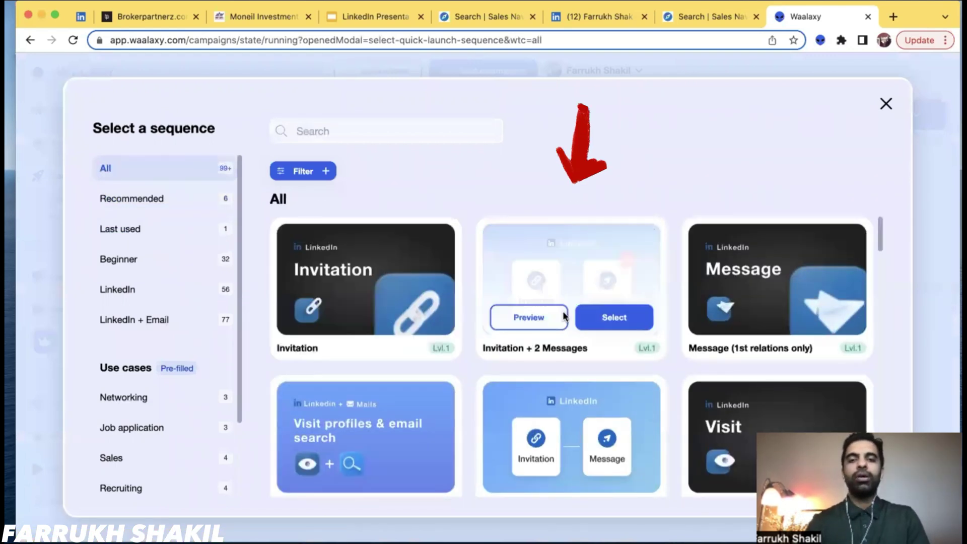
{"action": "left_click", "coordinate": [614, 318]}
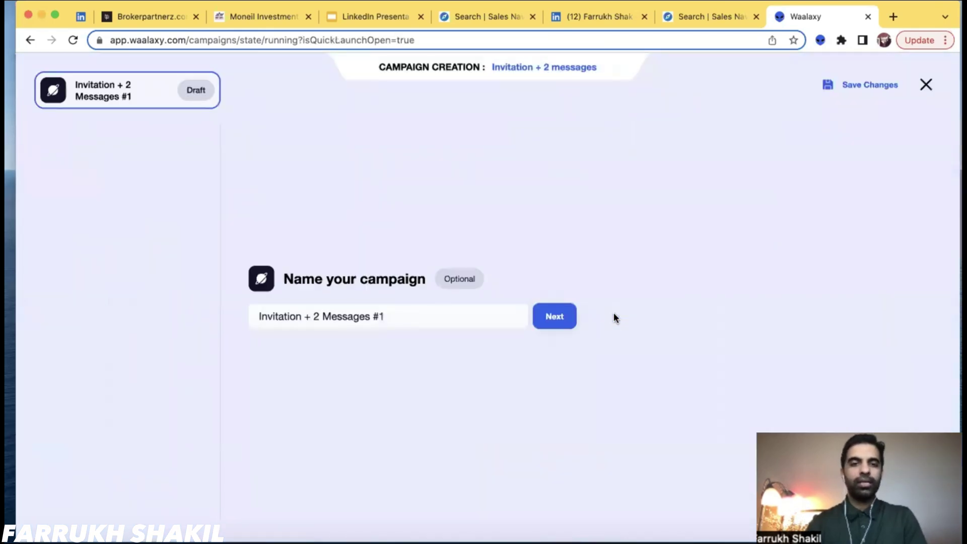
{"action": "triple_click", "coordinate": [457, 323]}
{"action": "type", "text": "sample"}
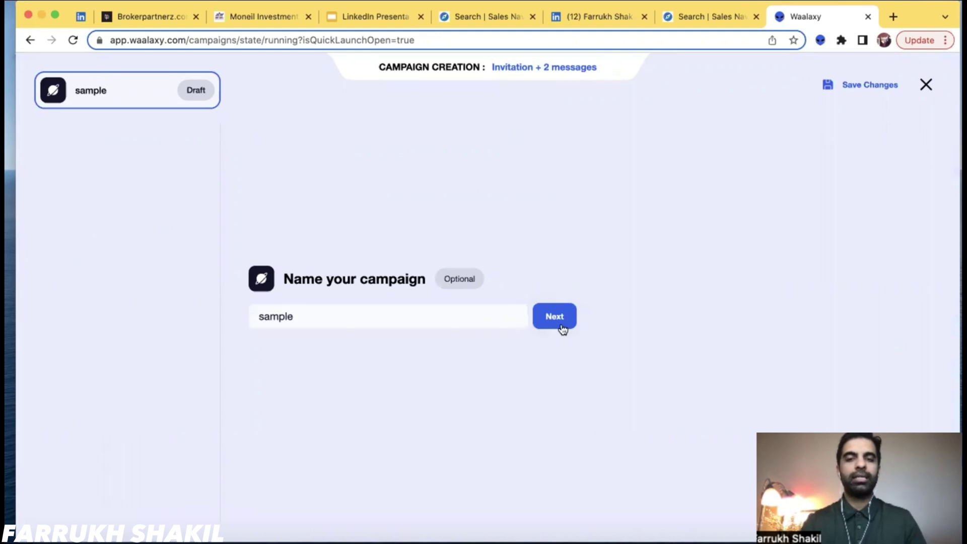
{"action": "left_click", "coordinate": [564, 327]}
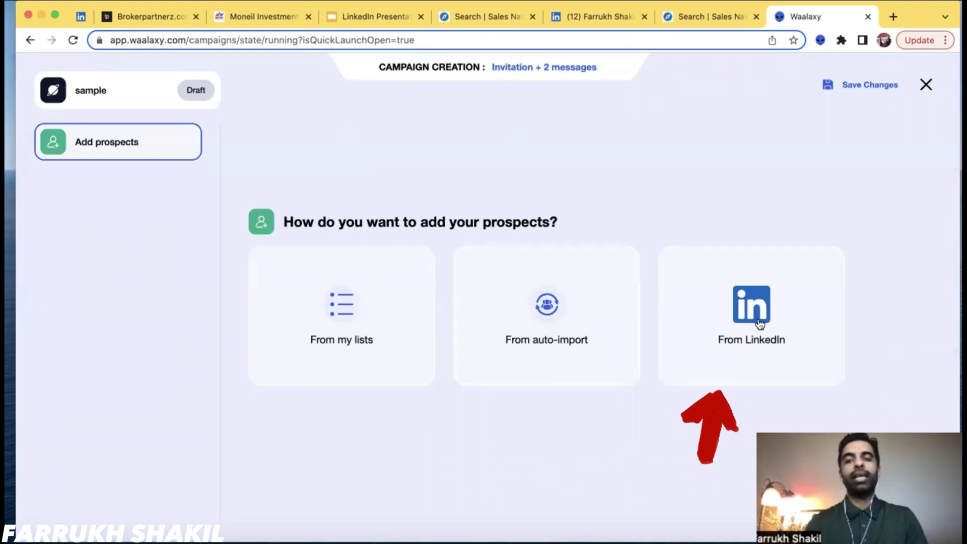
{"action": "left_click", "coordinate": [760, 323]}
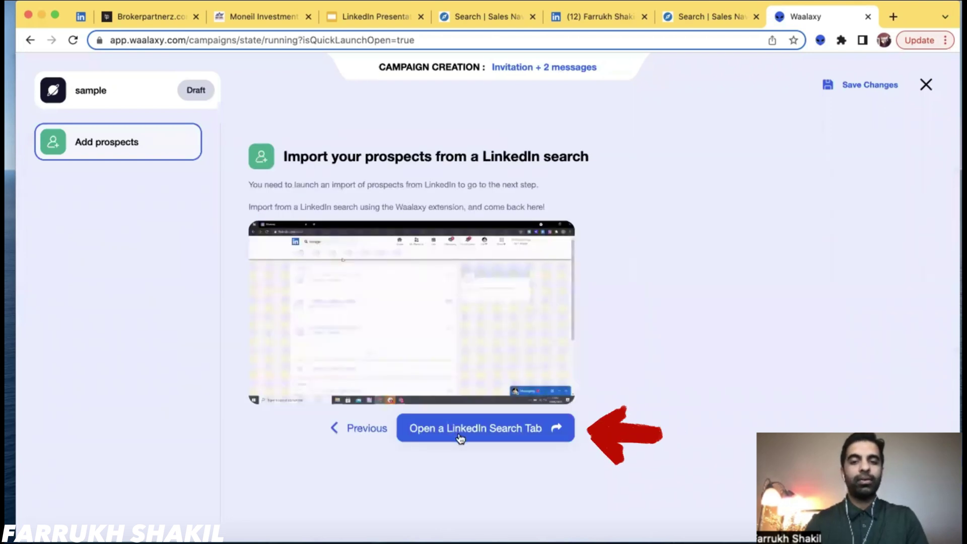
Open a LinkedIn people search for importing, then abandon it and close that tab.
{"action": "left_click", "coordinate": [457, 432]}
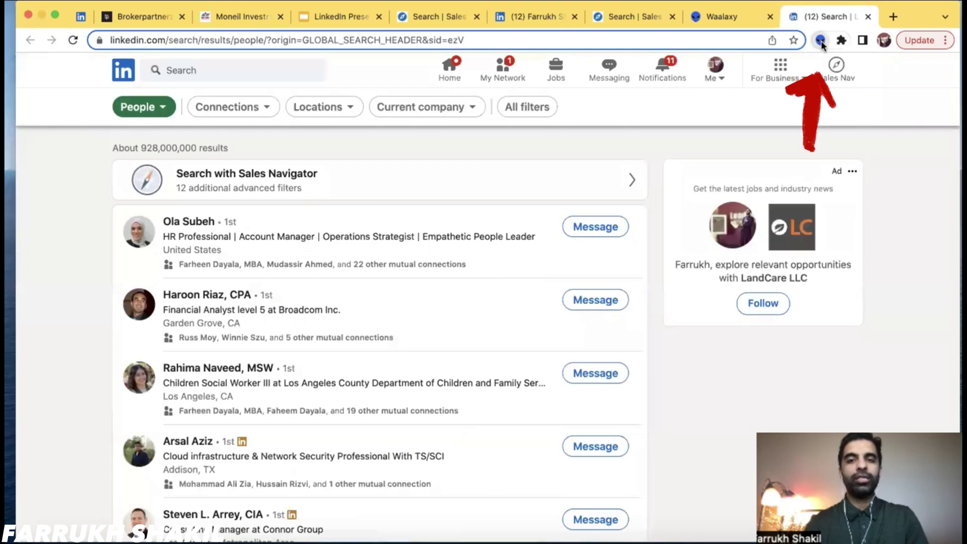
{"action": "left_click", "coordinate": [821, 41]}
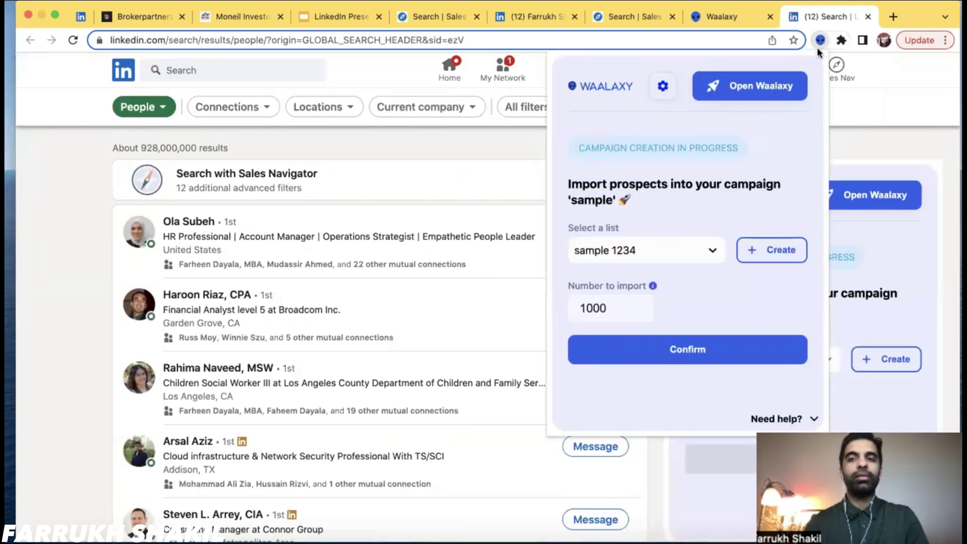
{"action": "left_click", "coordinate": [819, 43]}
{"action": "left_click", "coordinate": [869, 17]}
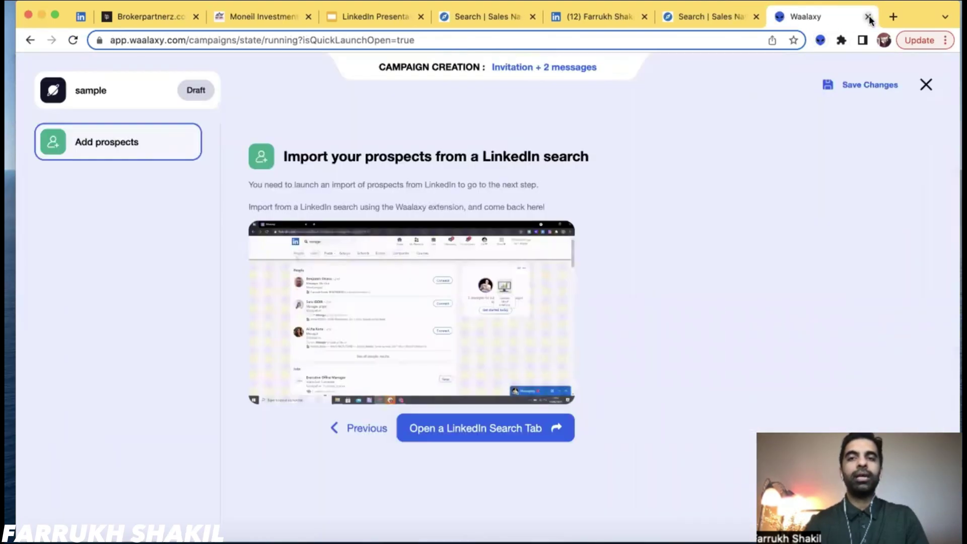
Add all prospects from the Real estate agents sample 10 list to the sample campaign.
{"action": "left_click", "coordinate": [352, 427]}
{"action": "left_click", "coordinate": [329, 333]}
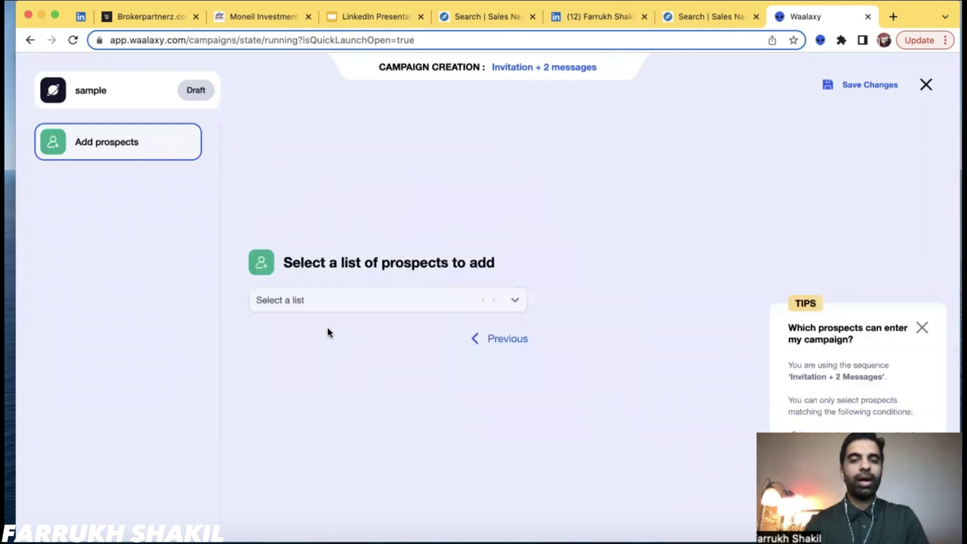
{"action": "left_click", "coordinate": [347, 312]}
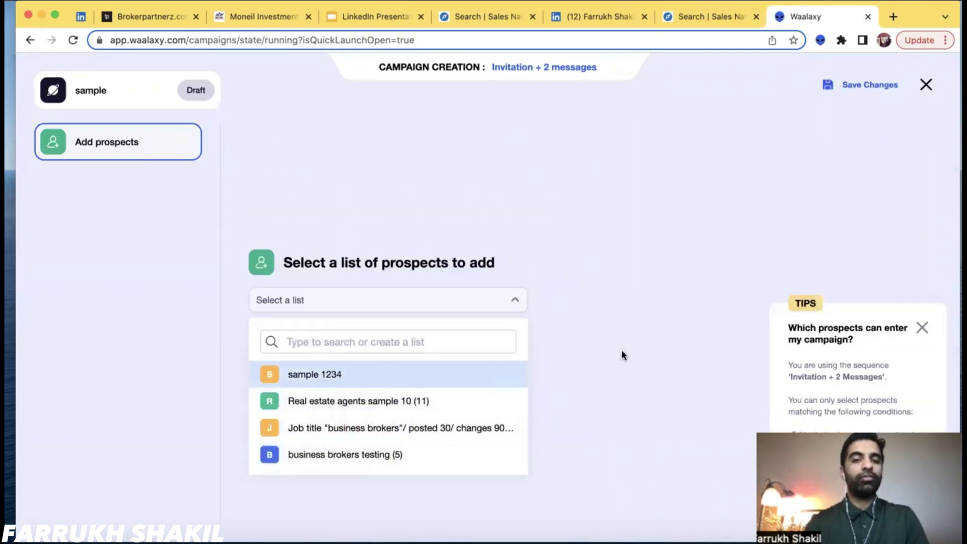
{"action": "left_click", "coordinate": [349, 412]}
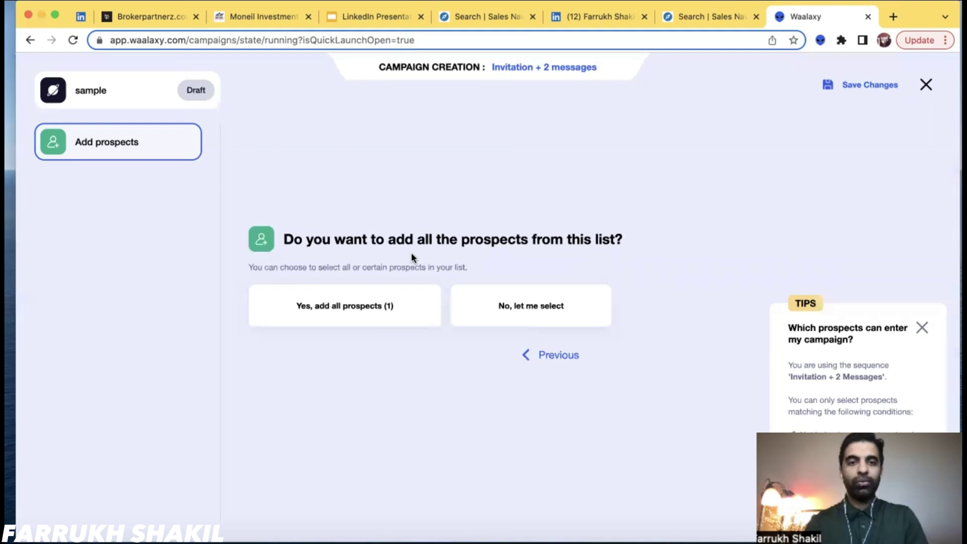
{"action": "left_click", "coordinate": [343, 317]}
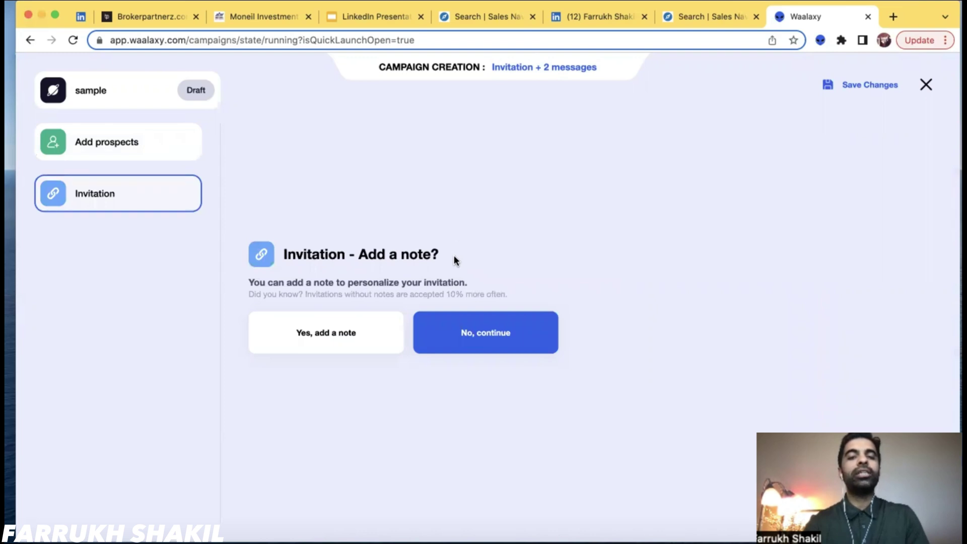
Invite without a note, wait 2 days, then send first message 'yibkoi'.
{"action": "left_click", "coordinate": [469, 342]}
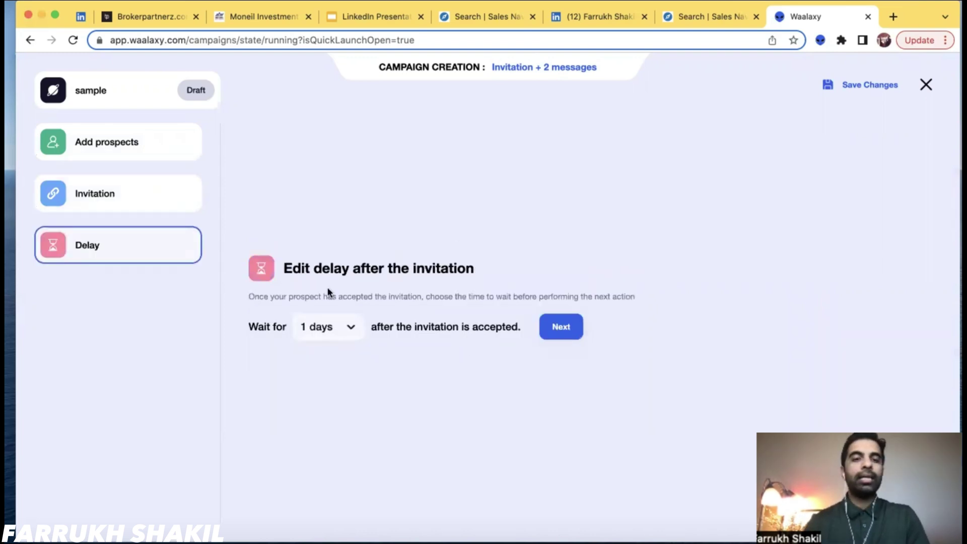
{"action": "left_click", "coordinate": [323, 340]}
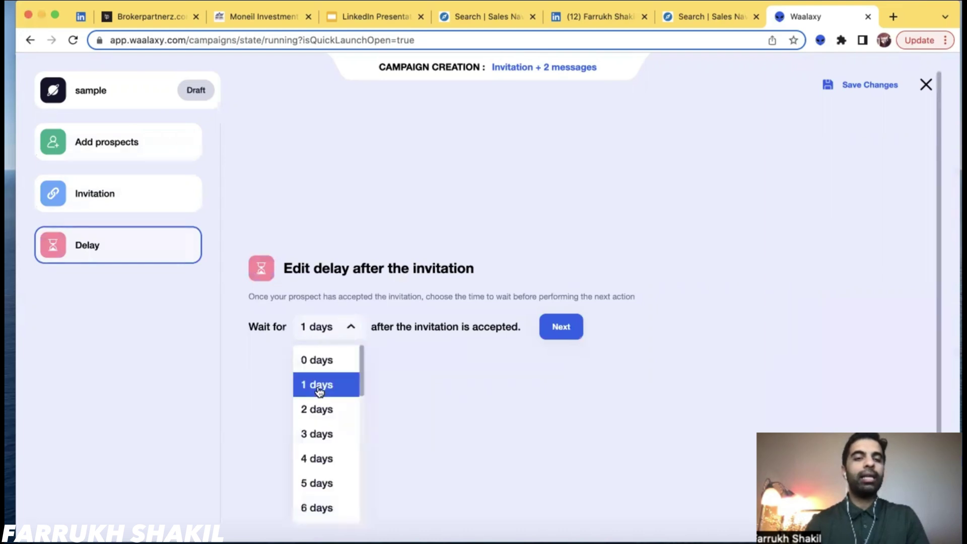
{"action": "left_click", "coordinate": [309, 407]}
{"action": "left_click", "coordinate": [559, 338]}
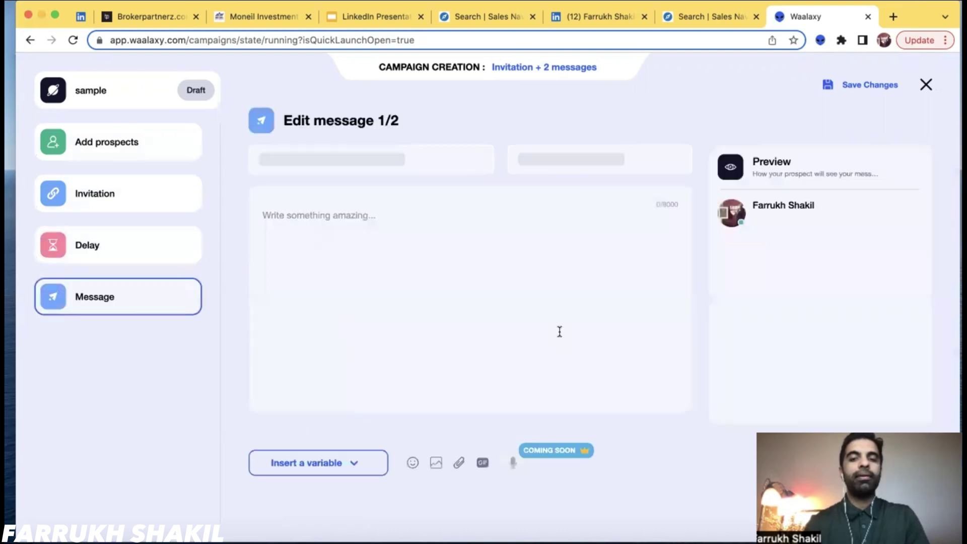
{"action": "type", "text": "yibkoi"}
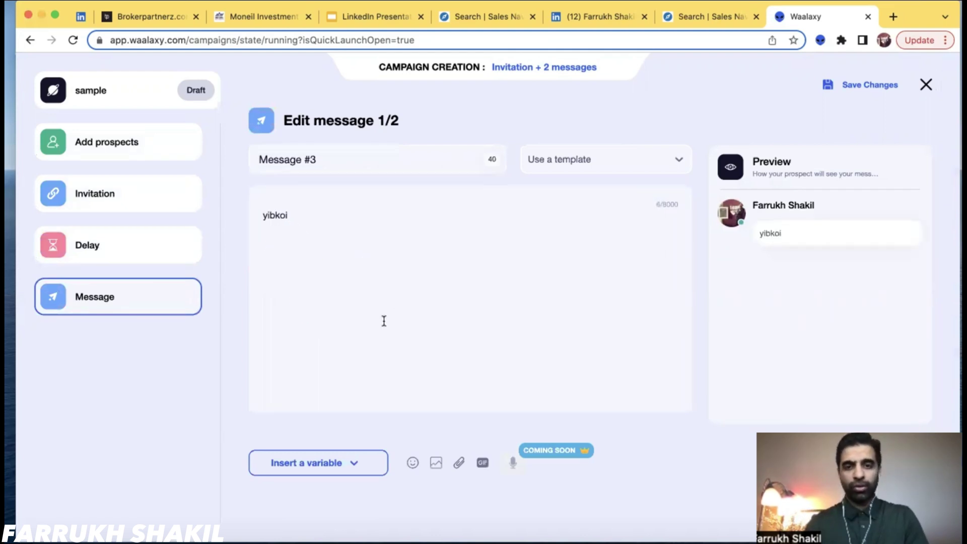
{"action": "left_click", "coordinate": [856, 462]}
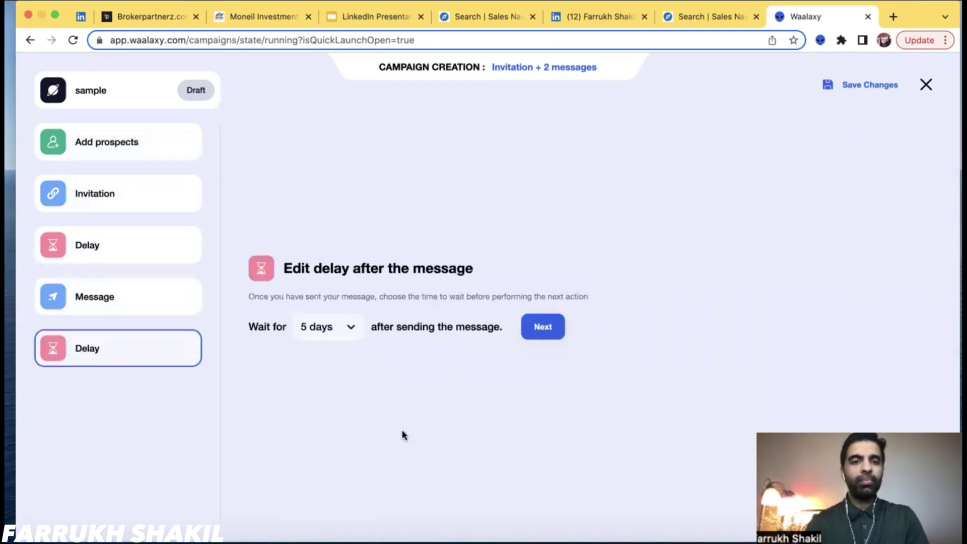
Wait 3 days after the first message, then send second message 'hbuiho'.
{"action": "left_click", "coordinate": [309, 335]}
{"action": "left_click", "coordinate": [316, 435]}
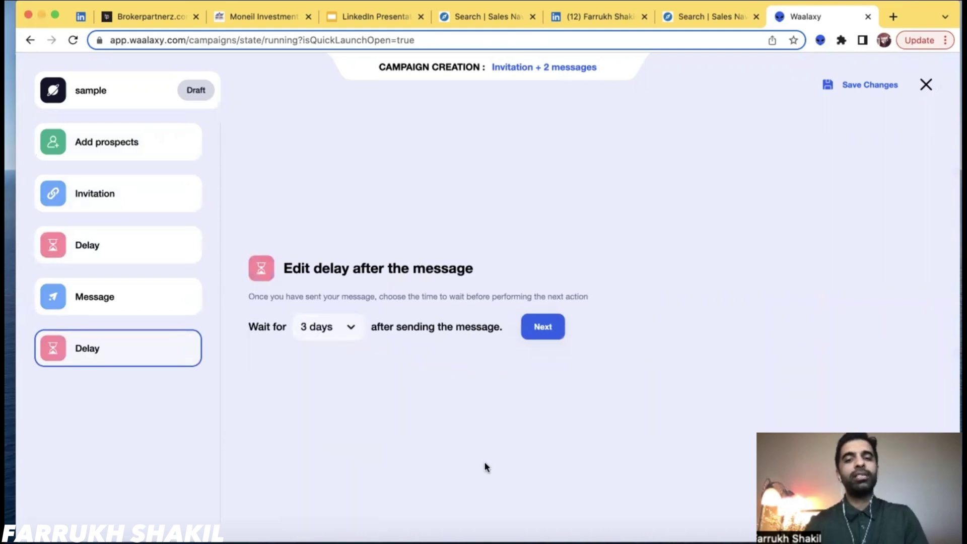
{"action": "left_click", "coordinate": [542, 326]}
{"action": "type", "text": "hbuiho"}
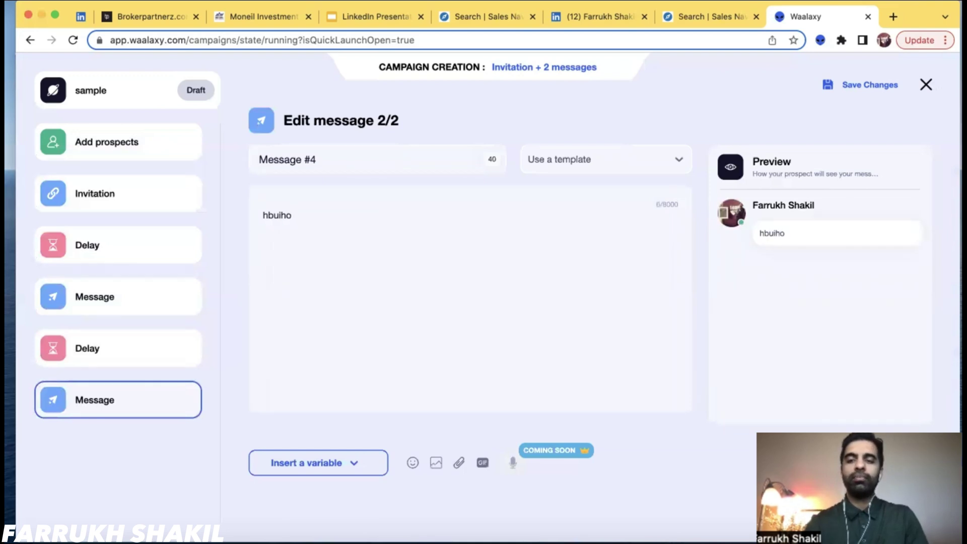
{"action": "left_click", "coordinate": [856, 462]}
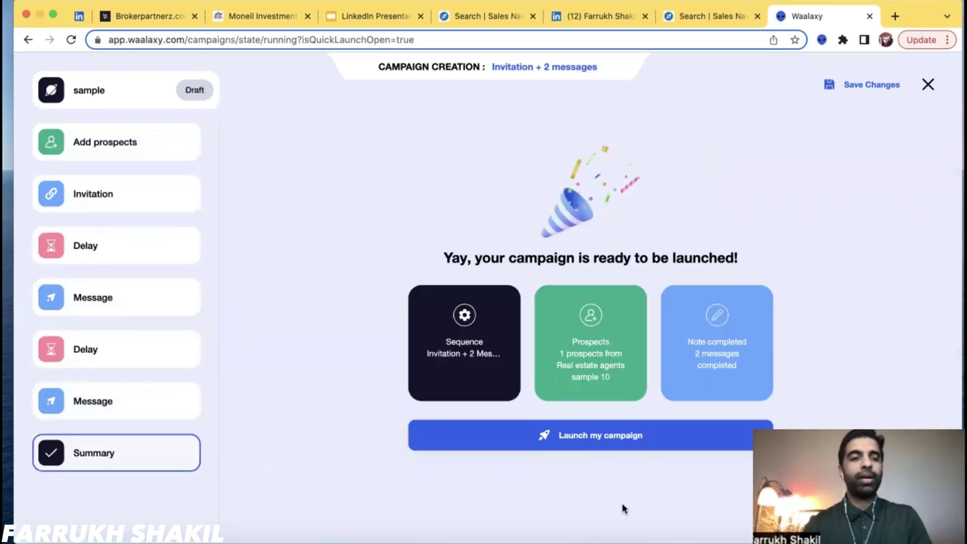